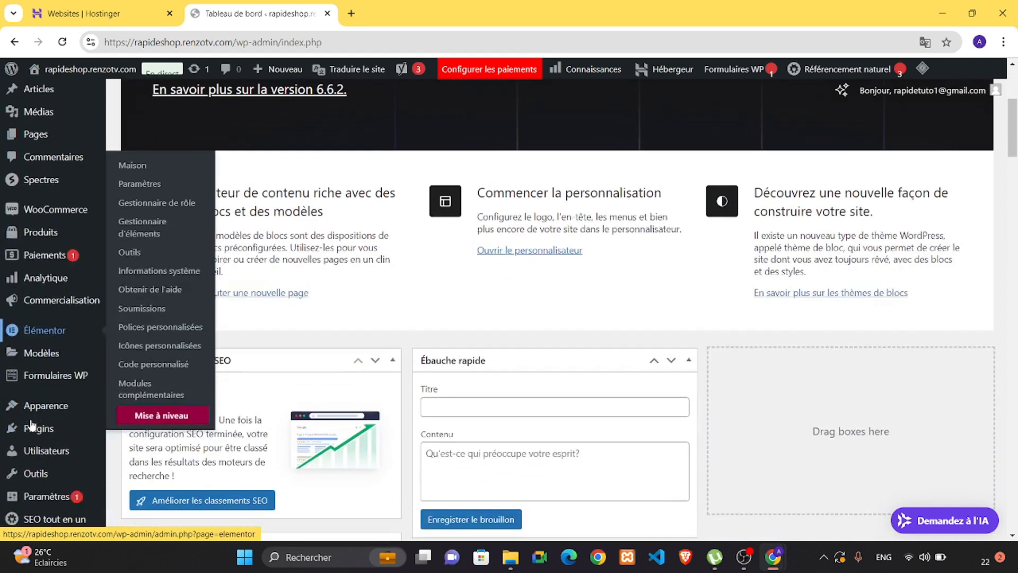
Search the plugins available to add to the WordPress site for "wp forms"
scroll(50, 445, down, 1)
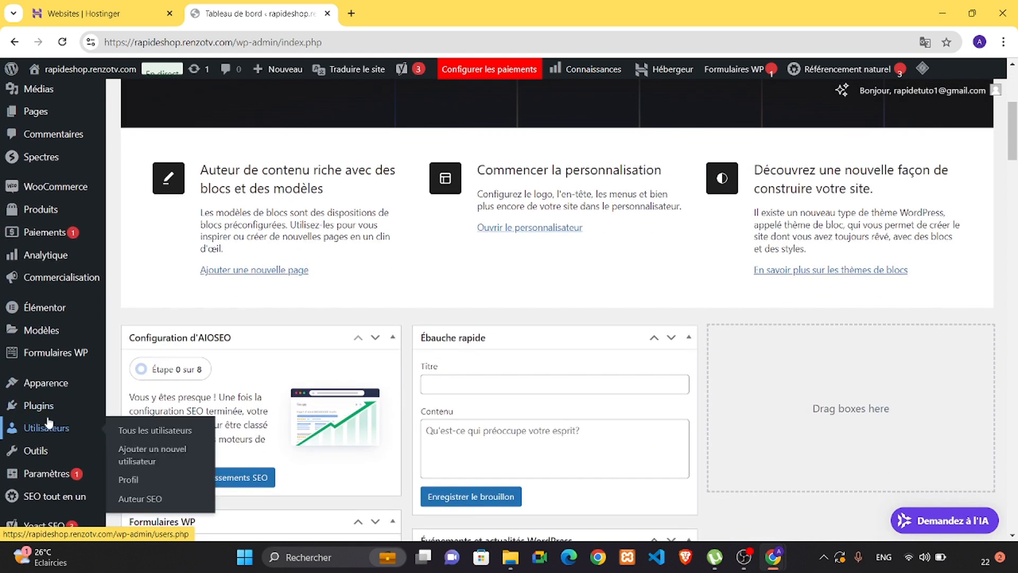
mouse_move(43, 409)
click(149, 443)
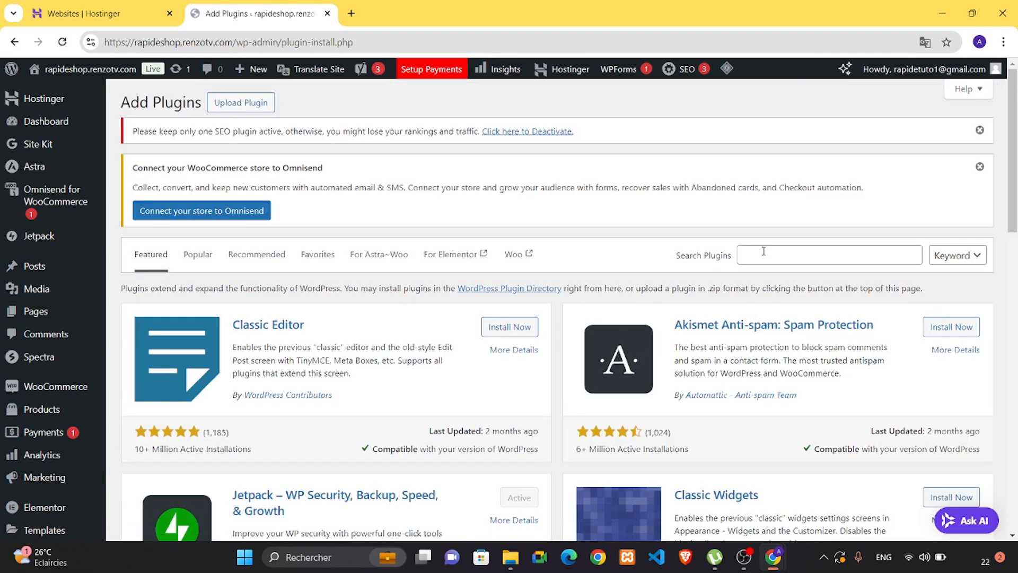
click(764, 273)
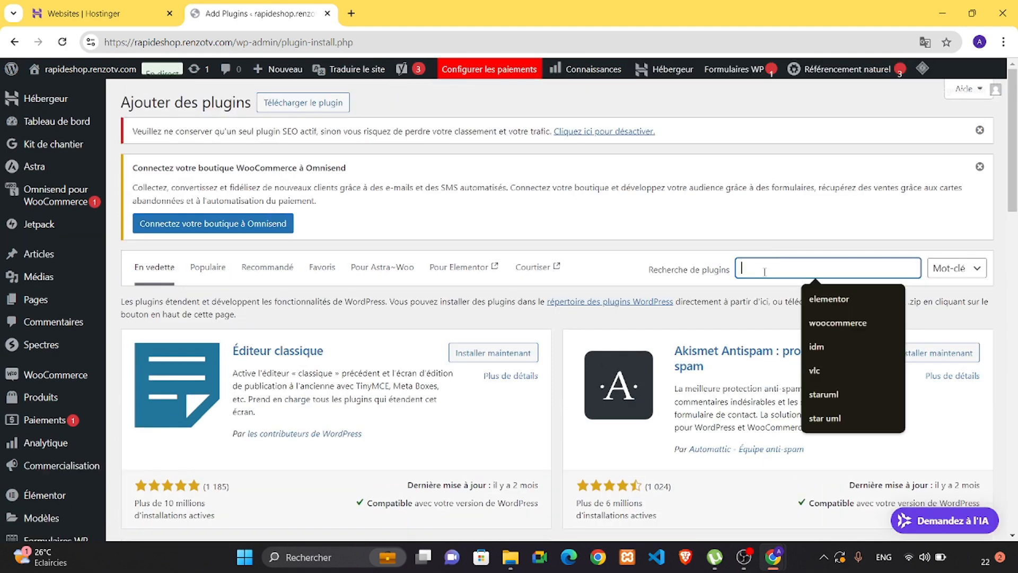
text(wp forms)
scroll(588, 409, down, 1)
scroll(587, 409, down, 3)
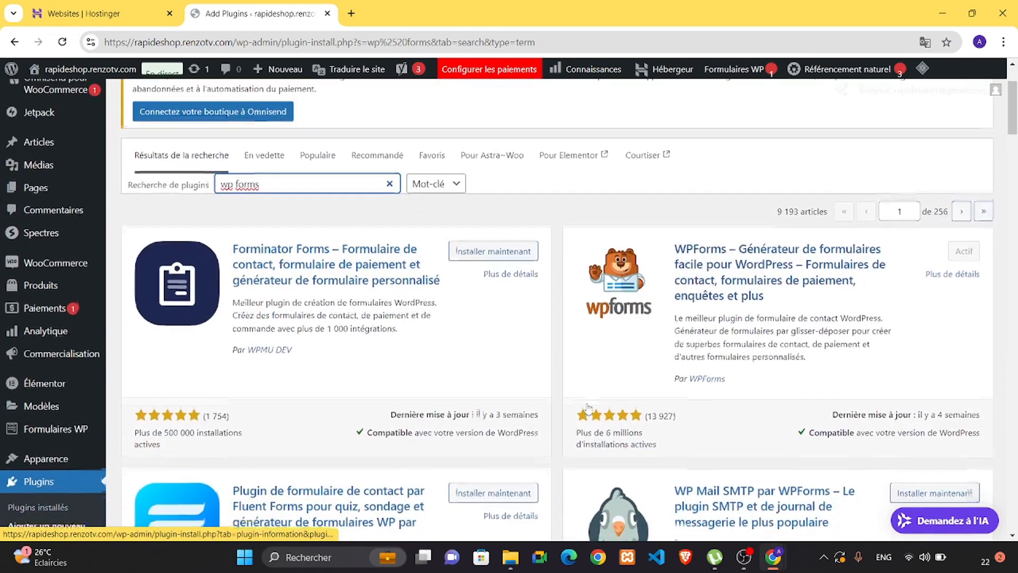
View the details of the WPForms plugin in the search results, and close them
scroll(587, 407, up, 1)
scroll(587, 408, up, 2)
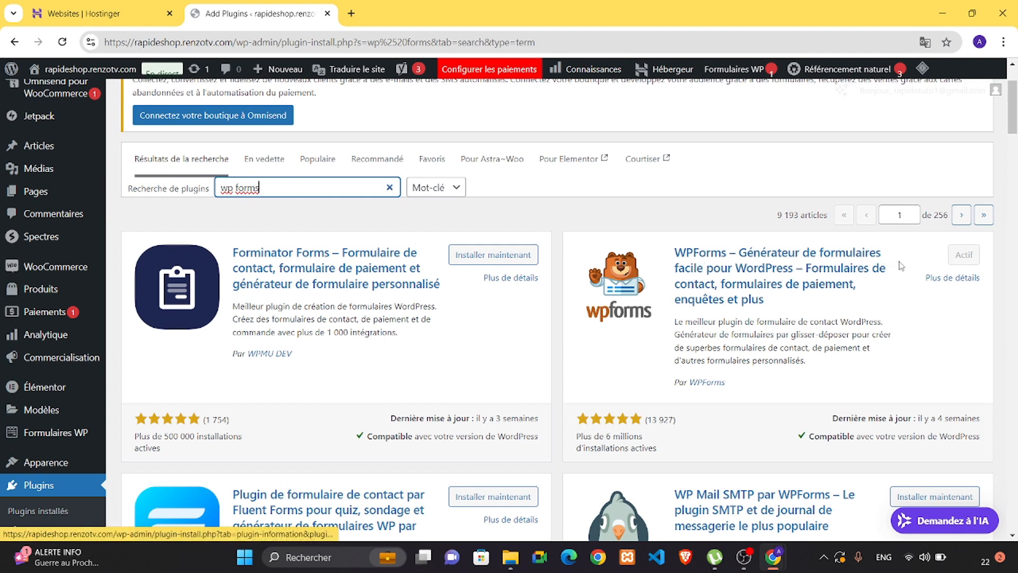
click(941, 281)
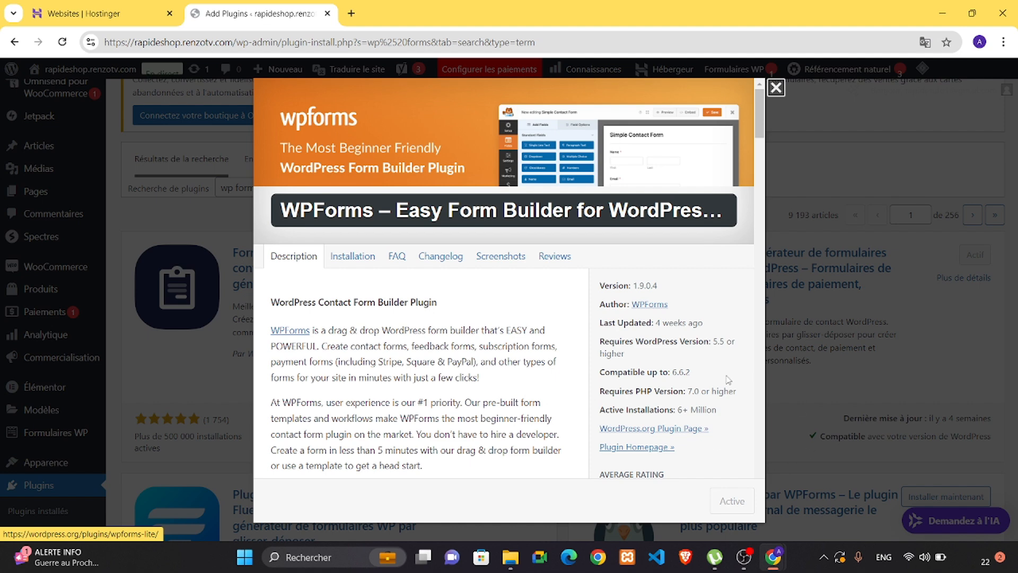
click(775, 88)
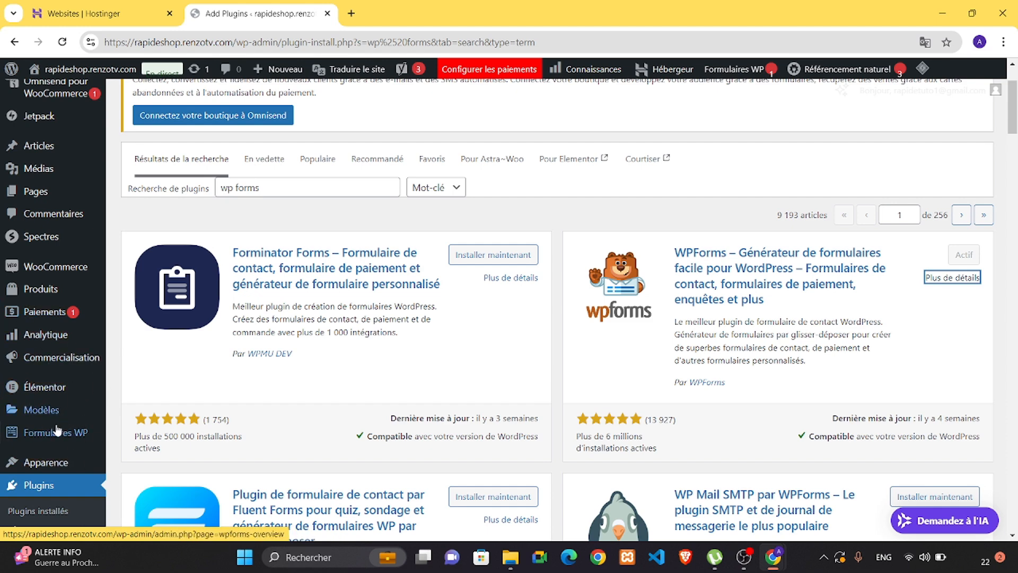
Start a new form in WPForms and name it "inscription"
click(44, 439)
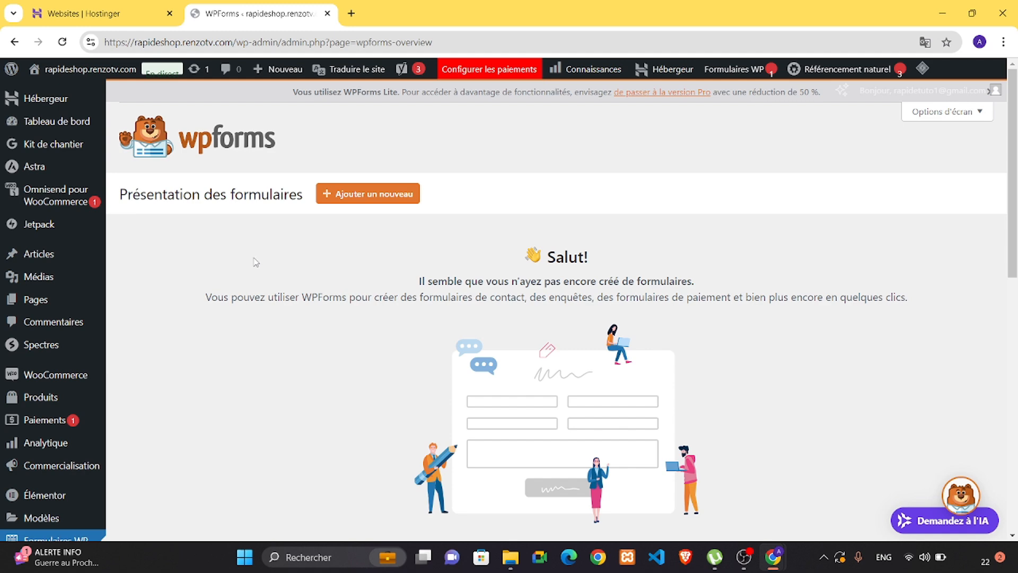
click(392, 197)
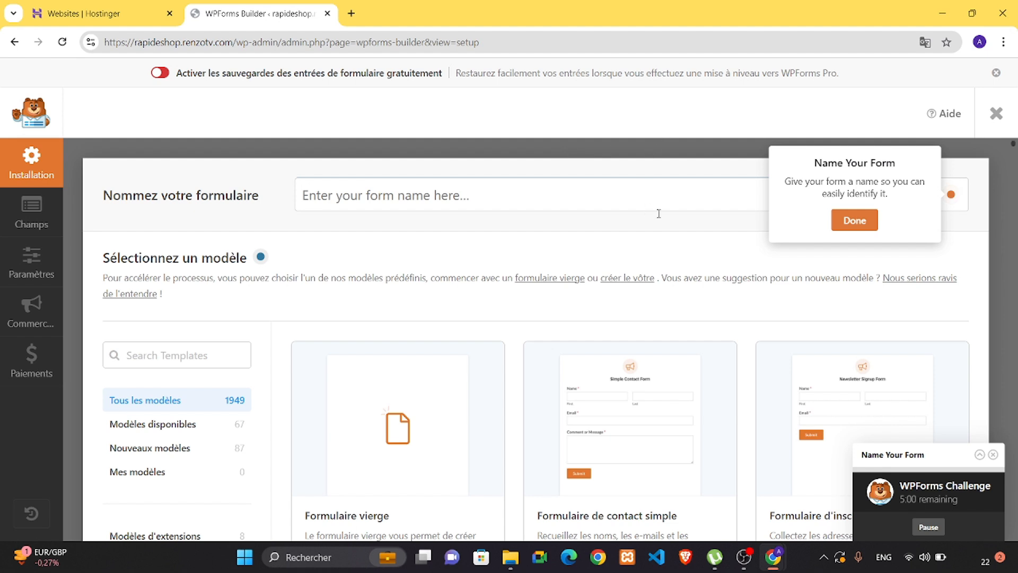
click(324, 192)
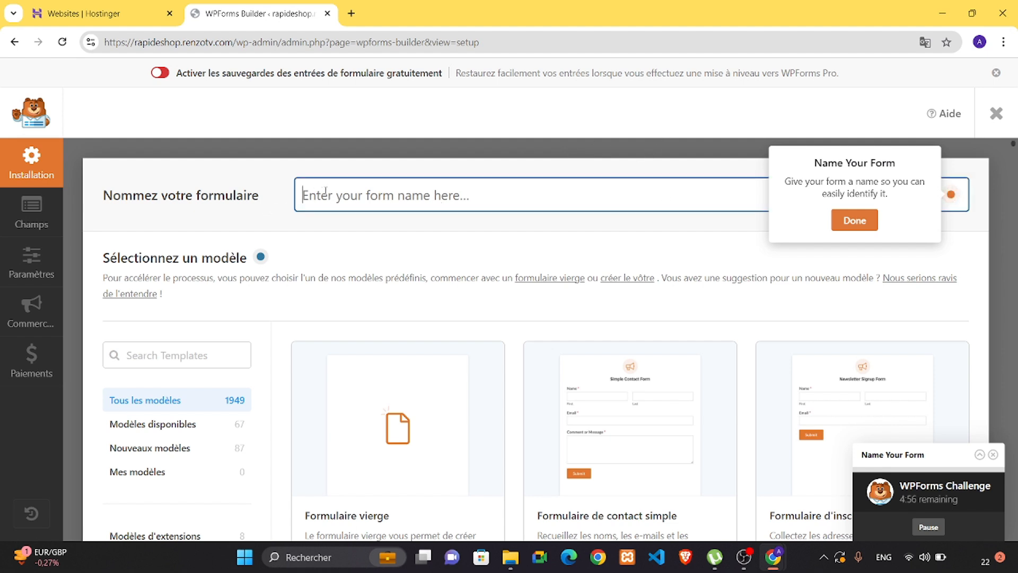
text(ins)
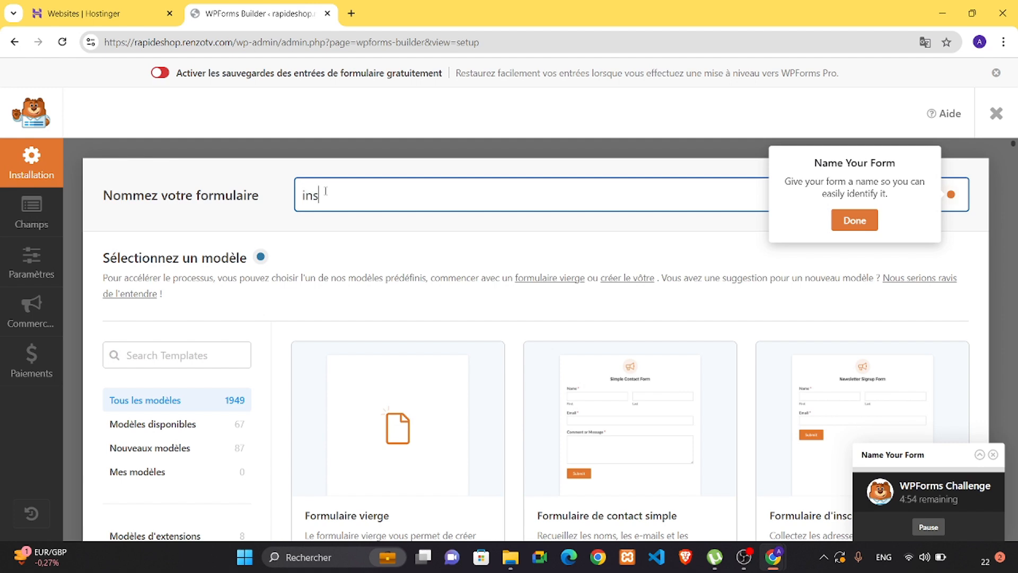
text(cription)
Browse the form templates and create the form from the newsletter signup template
scroll(524, 404, down, 2)
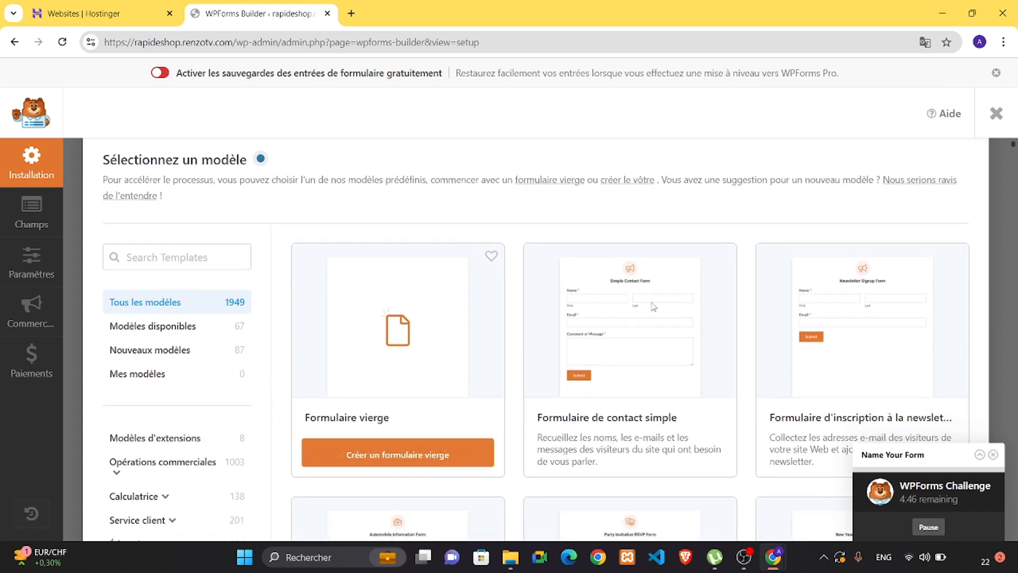
mouse_move(687, 364)
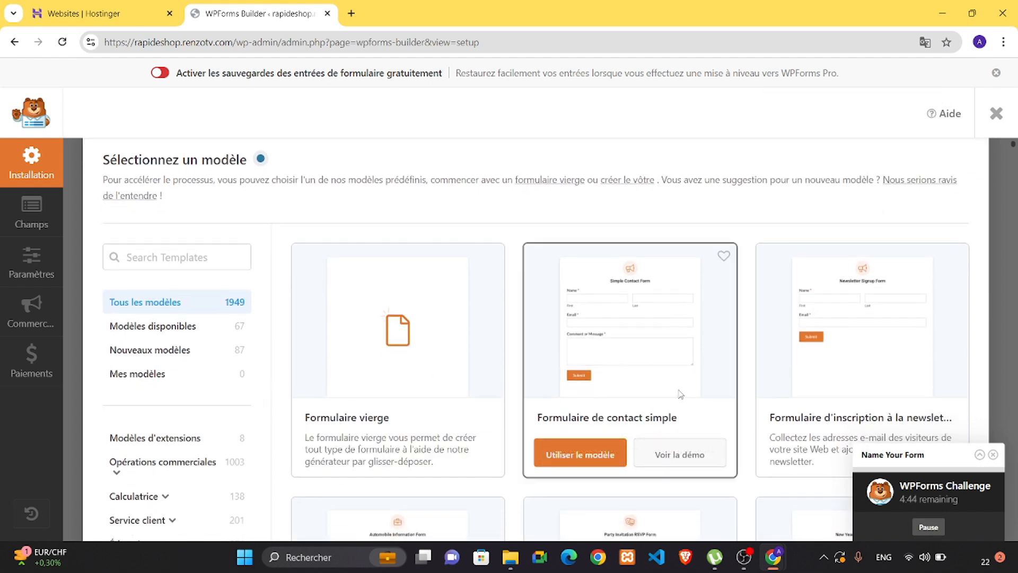
scroll(680, 394, down, 1)
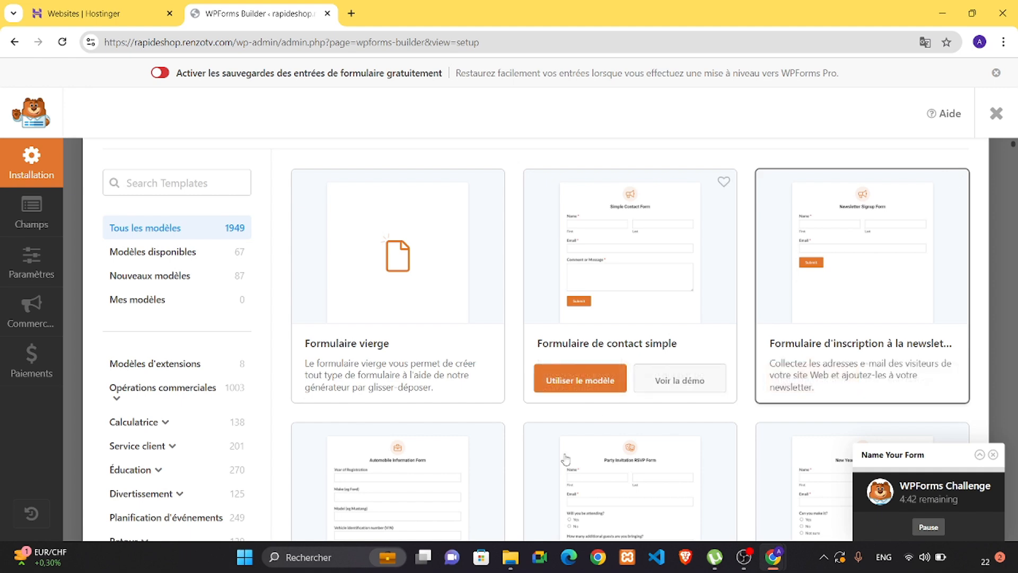
scroll(565, 459, down, 2)
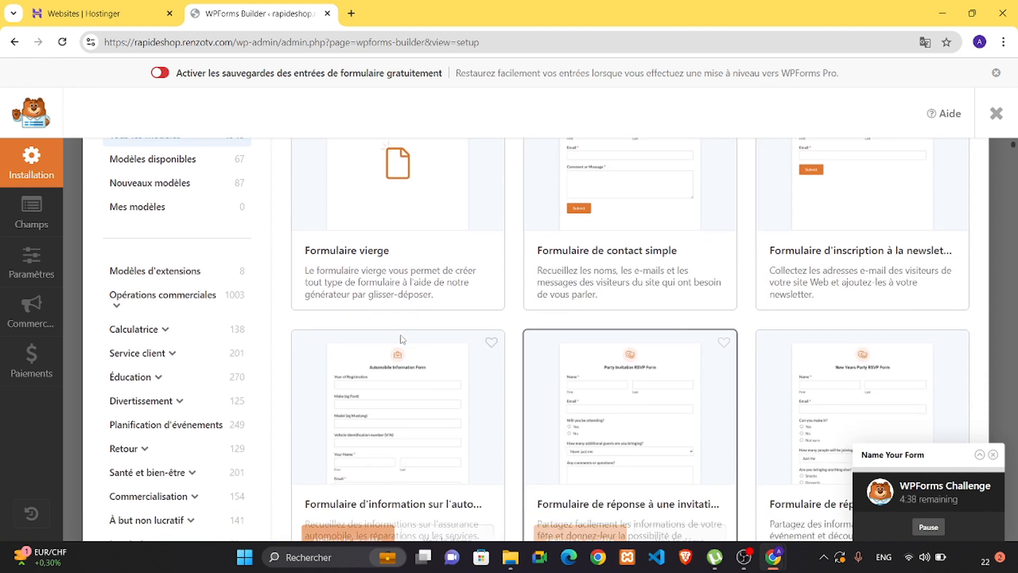
mouse_move(365, 242)
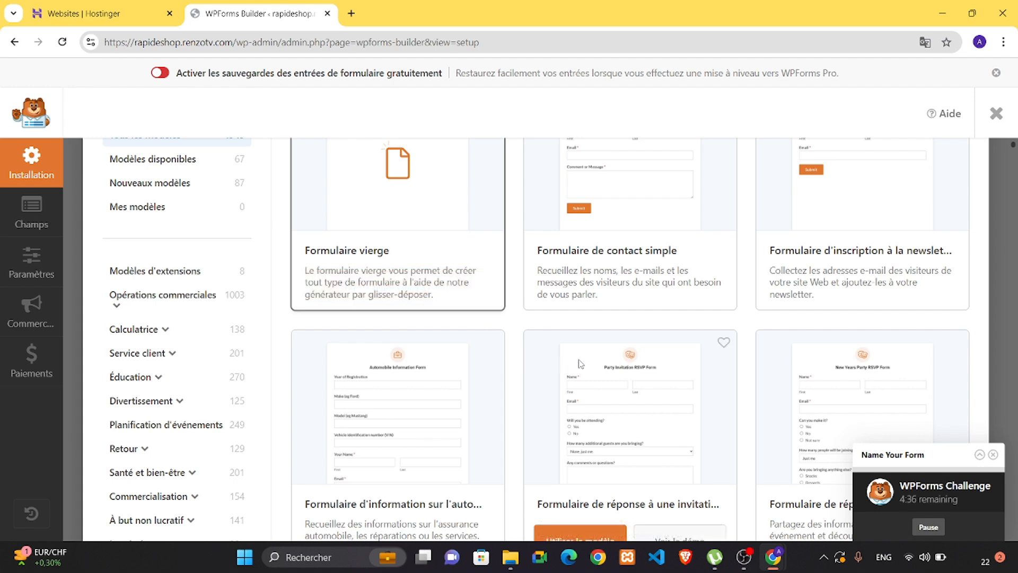
scroll(606, 264, up, 2)
scroll(607, 260, up, 1)
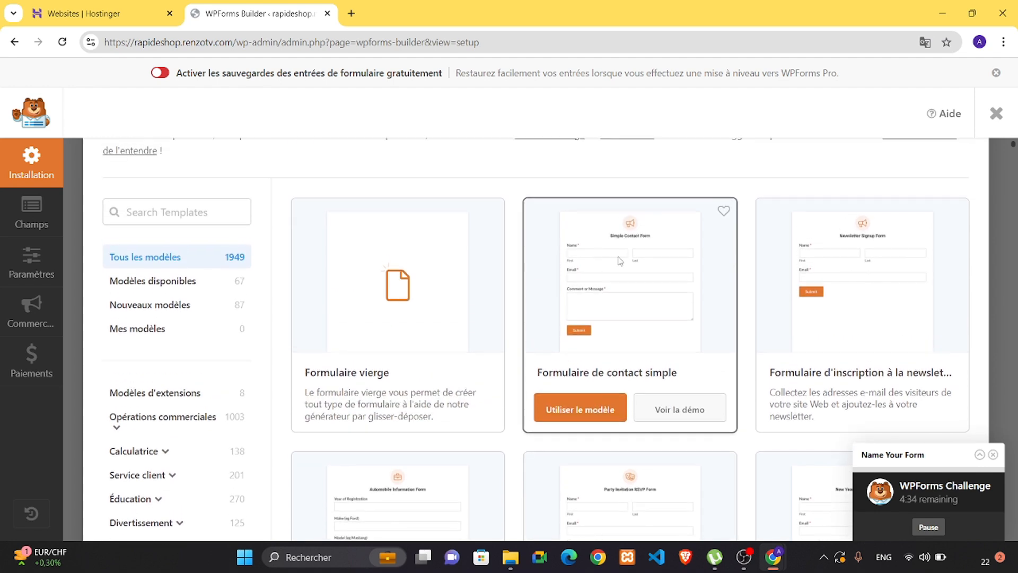
mouse_move(842, 288)
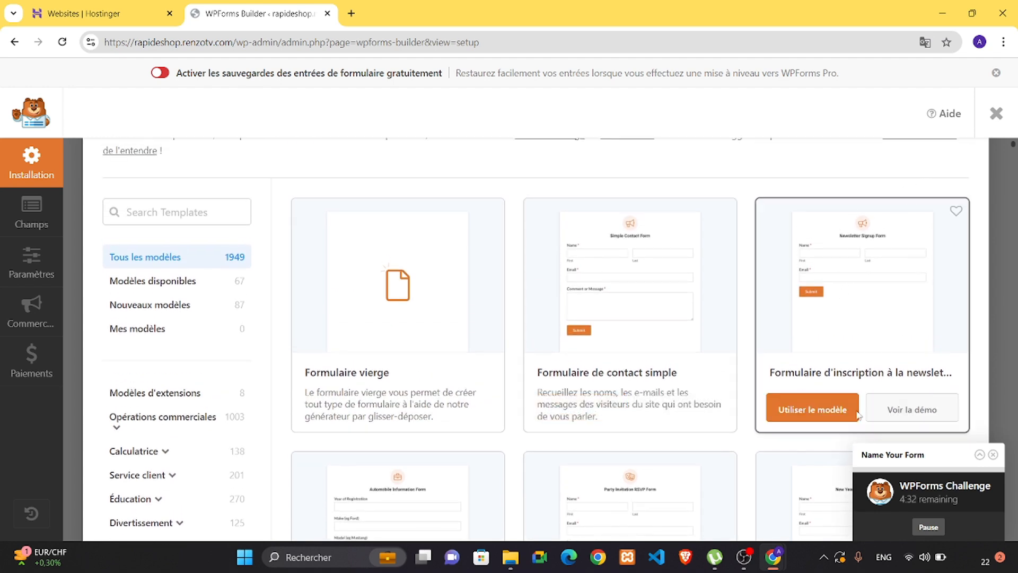
click(814, 414)
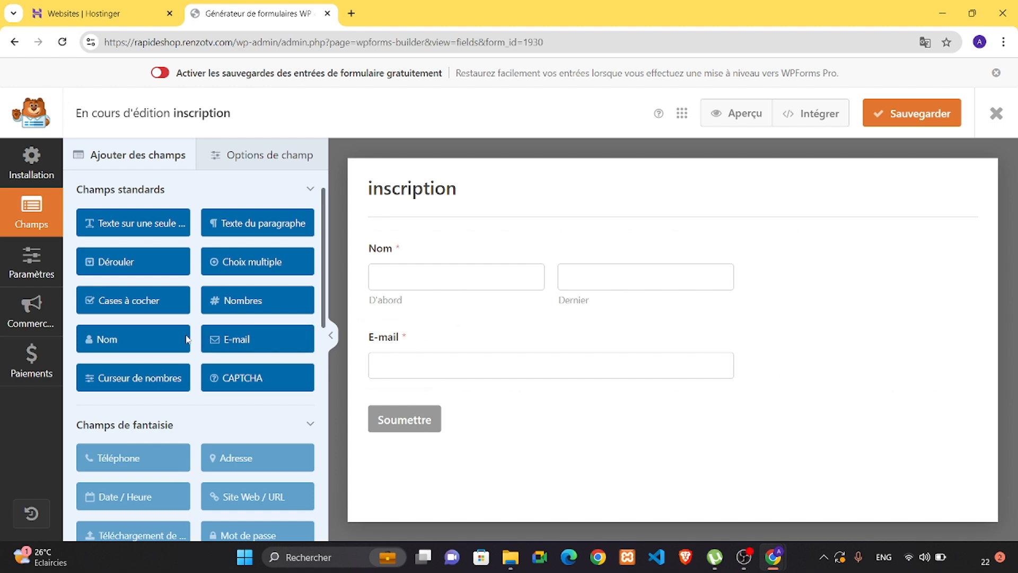
Add a multiple choice field and a second E-mail field to the inscription form
scroll(142, 264, up, 1)
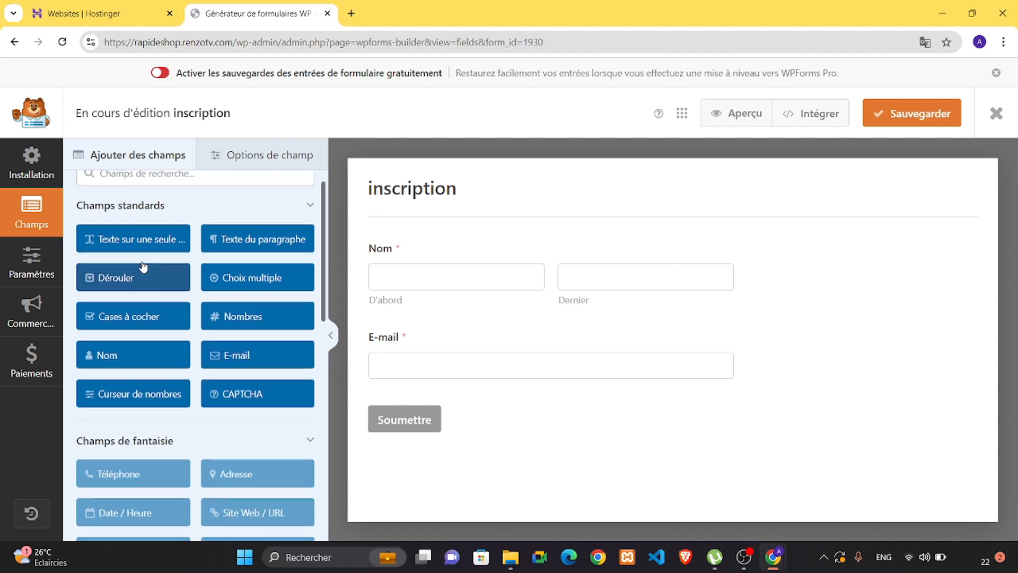
scroll(142, 264, up, 1)
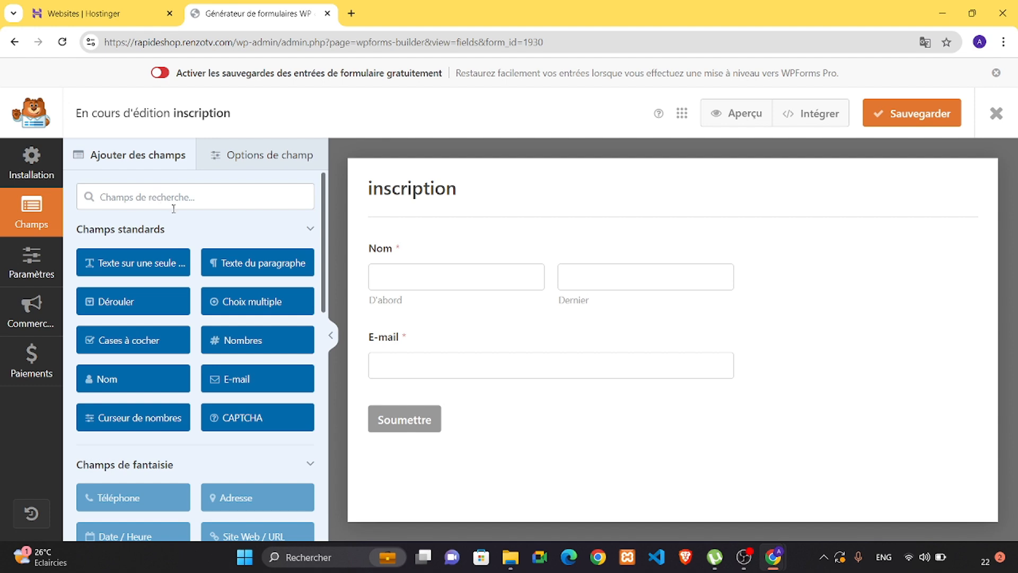
click(221, 302)
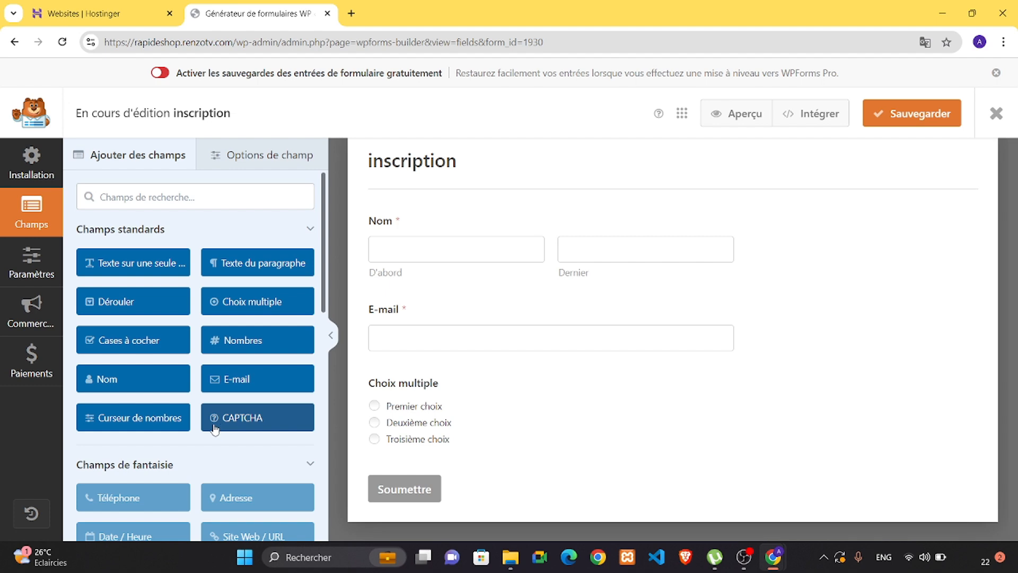
scroll(214, 428, down, 1)
scroll(214, 428, up, 1)
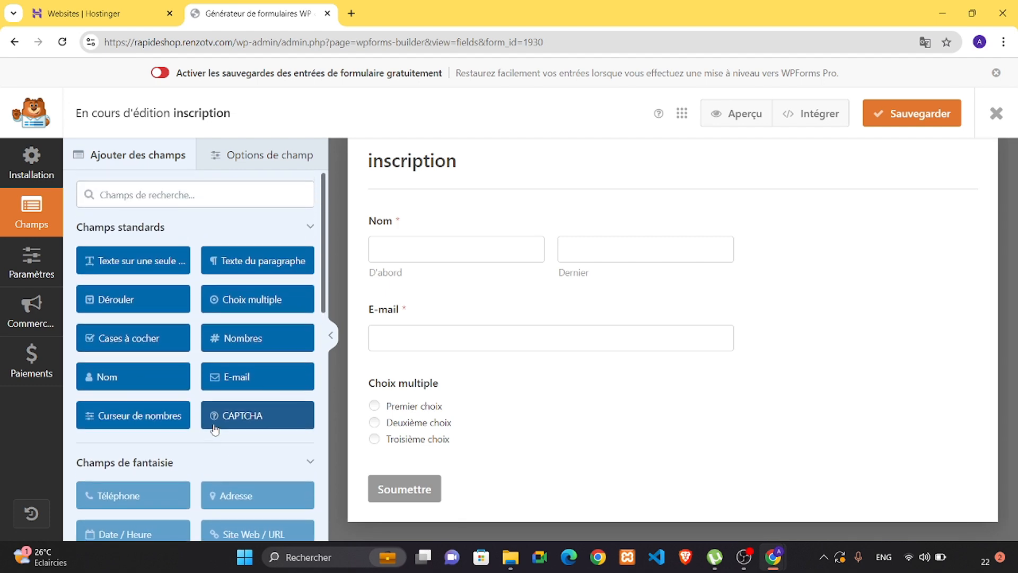
click(242, 377)
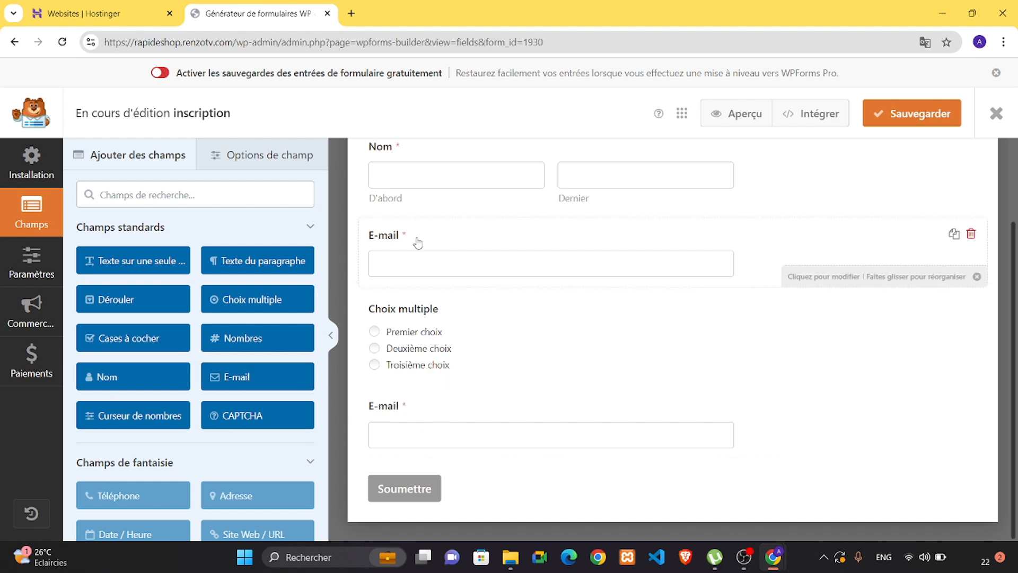
Move the second E-mail field above the multiple choice field, directly below the first E-mail field
scroll(332, 283, up, 1)
scroll(332, 283, up, 2)
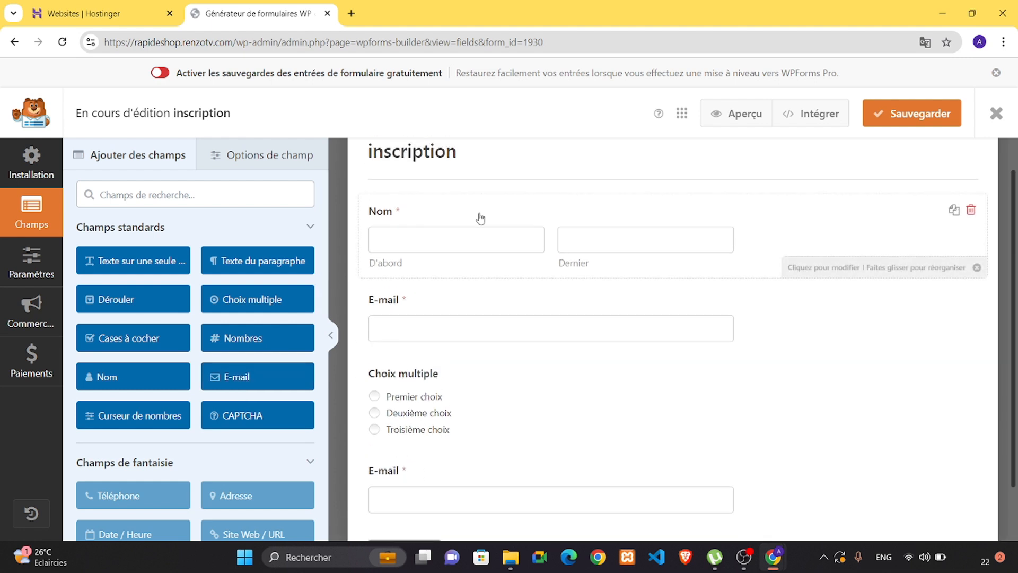
scroll(584, 422, down, 2)
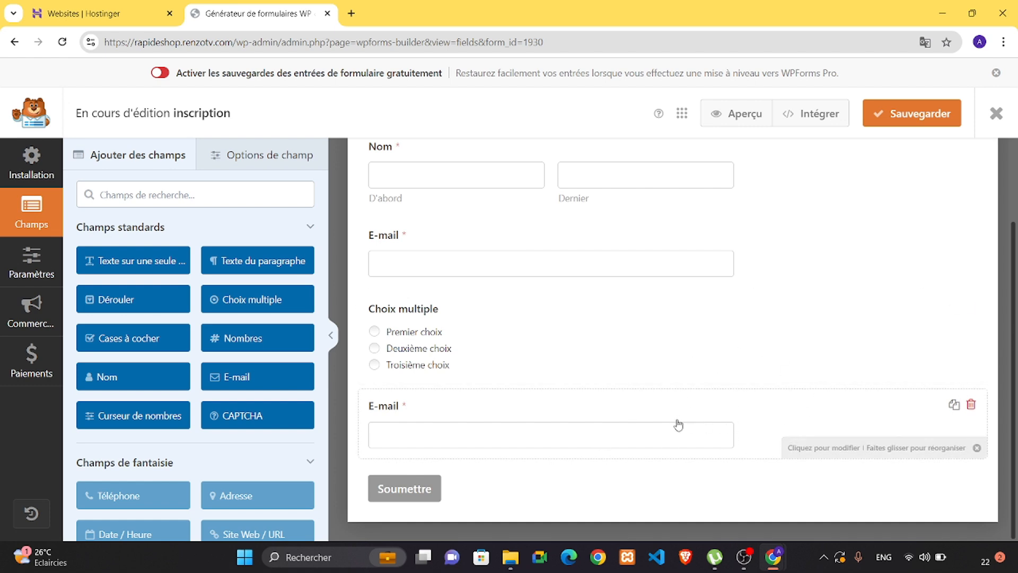
drag(662, 379, 665, 343)
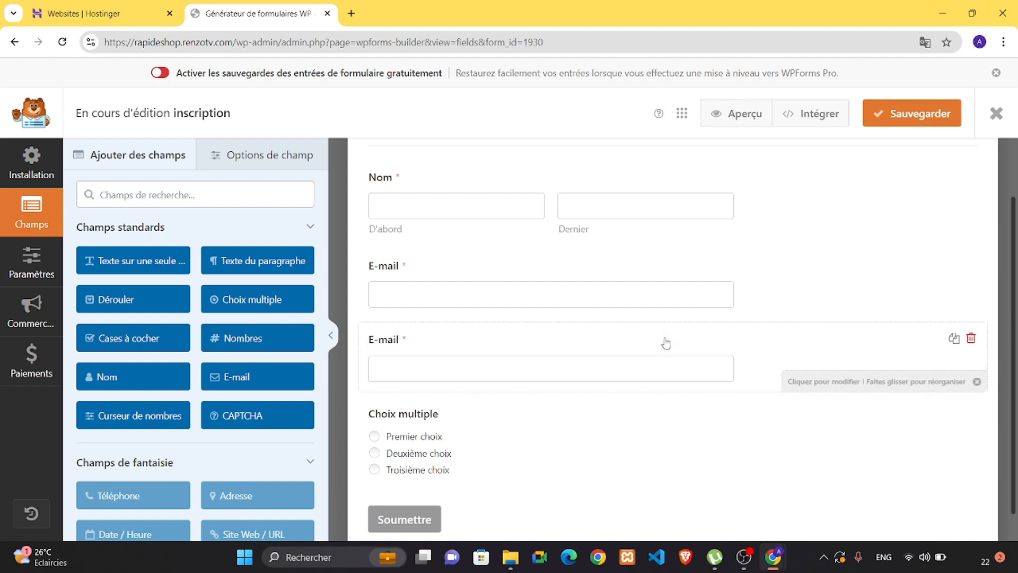
Change the second E-mail field's label to "date de naissance" and keep the field required
click(810, 381)
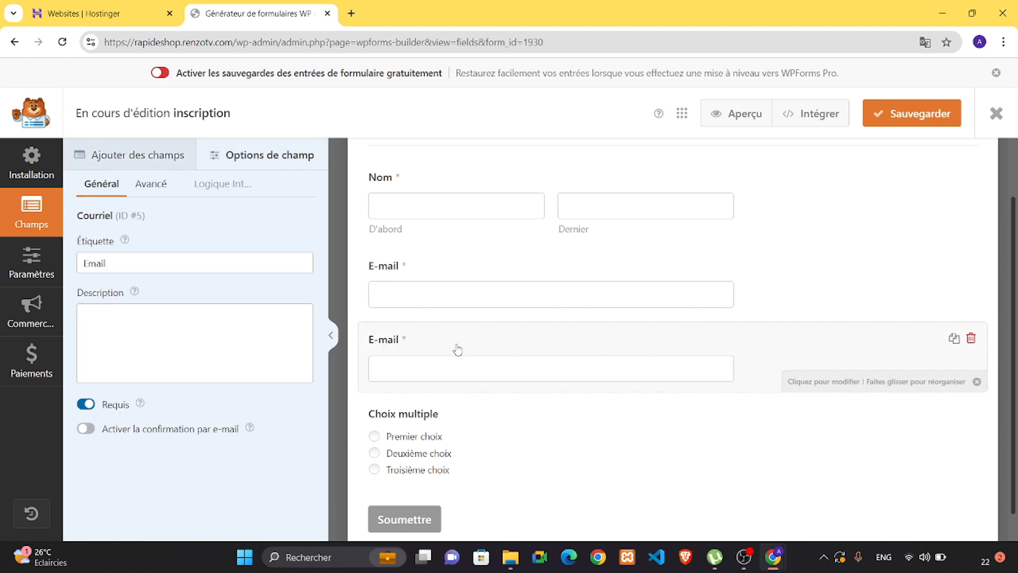
click(152, 259)
key(BackSpace)
key(BackSpace)
key(BackSpace)
key(BackSpace)
key(BackSpace)
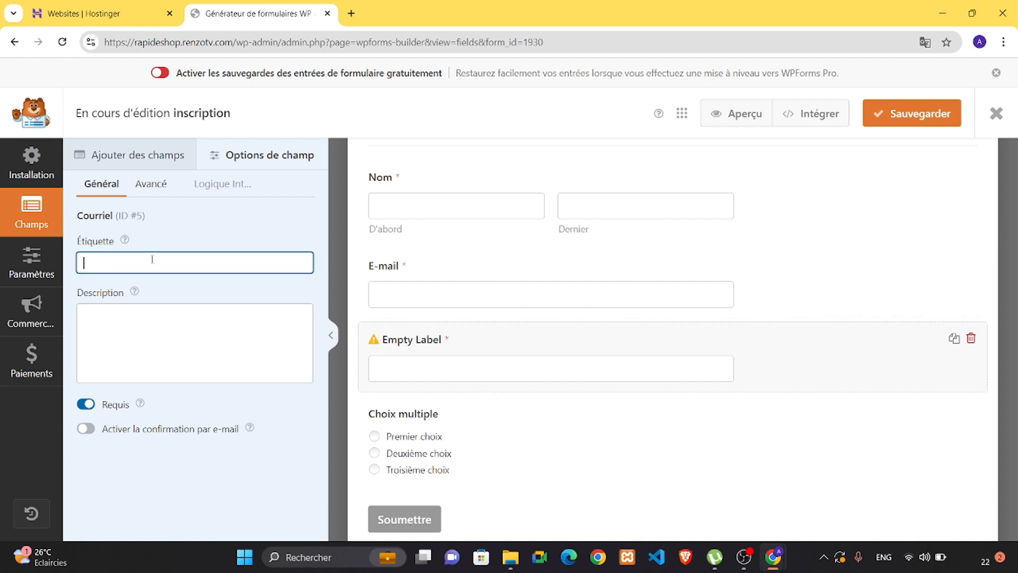
text(date de)
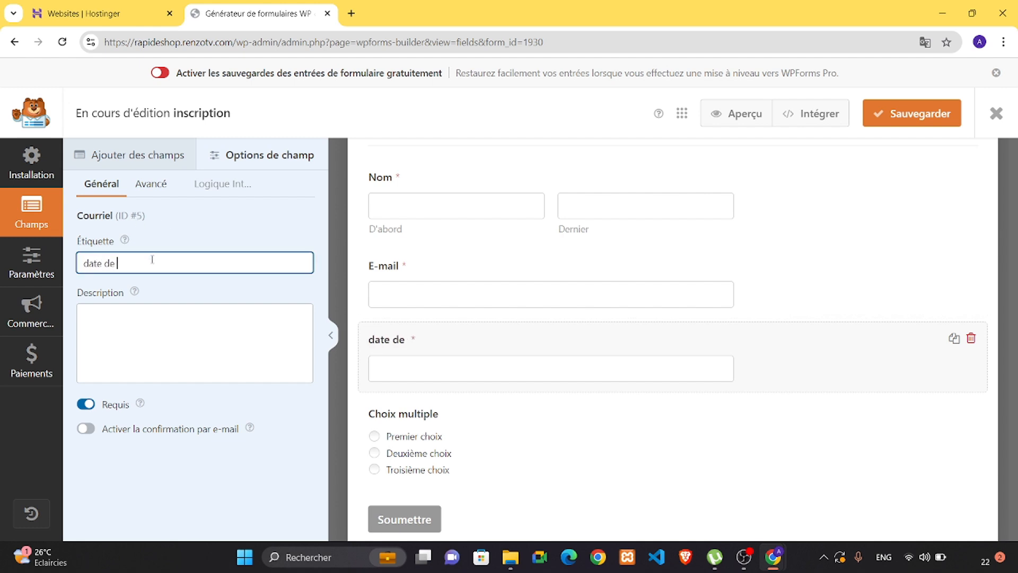
text( naissance)
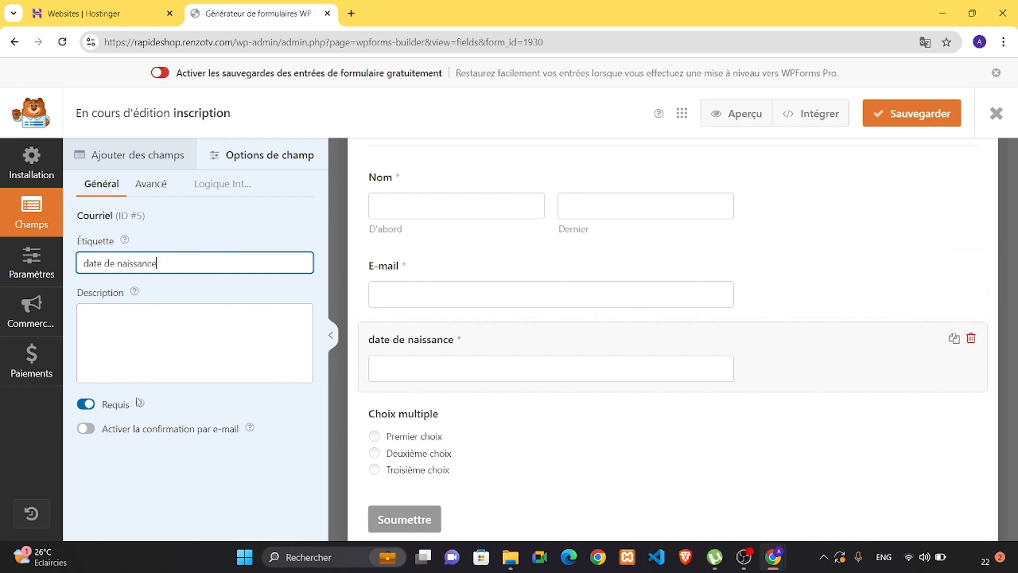
click(86, 406)
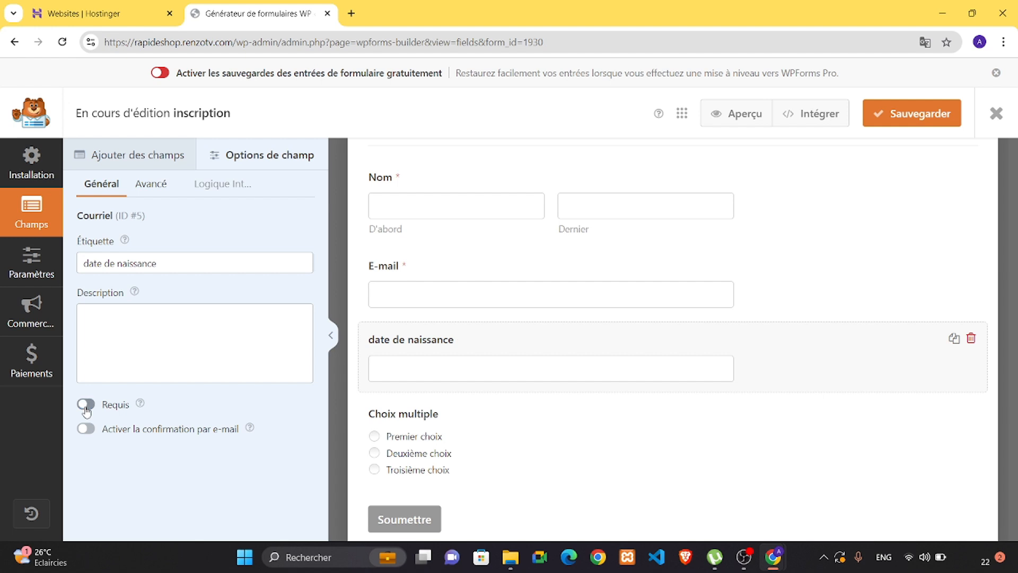
click(86, 406)
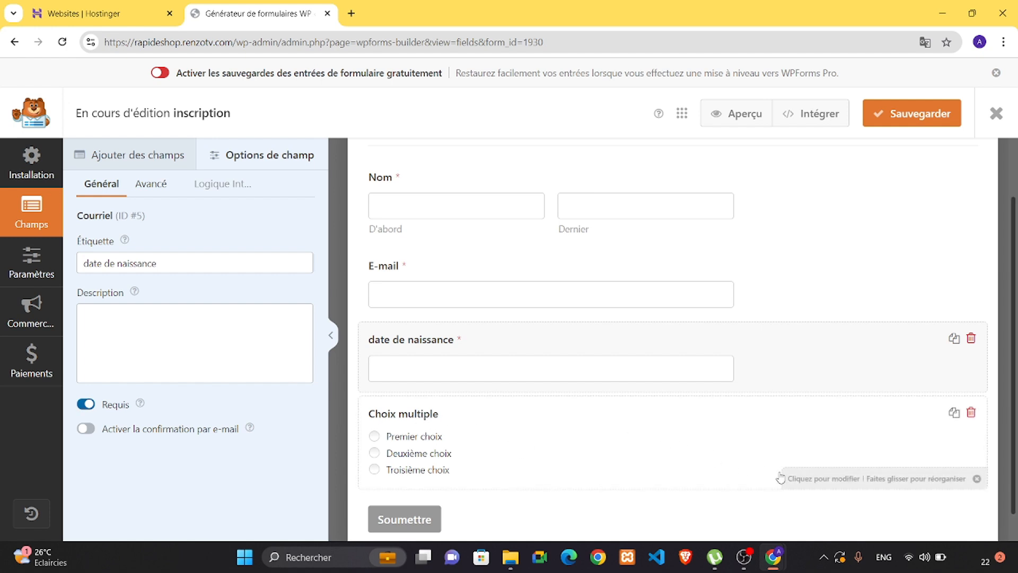
Change the multiple choice field's label to "Sexe"
click(808, 482)
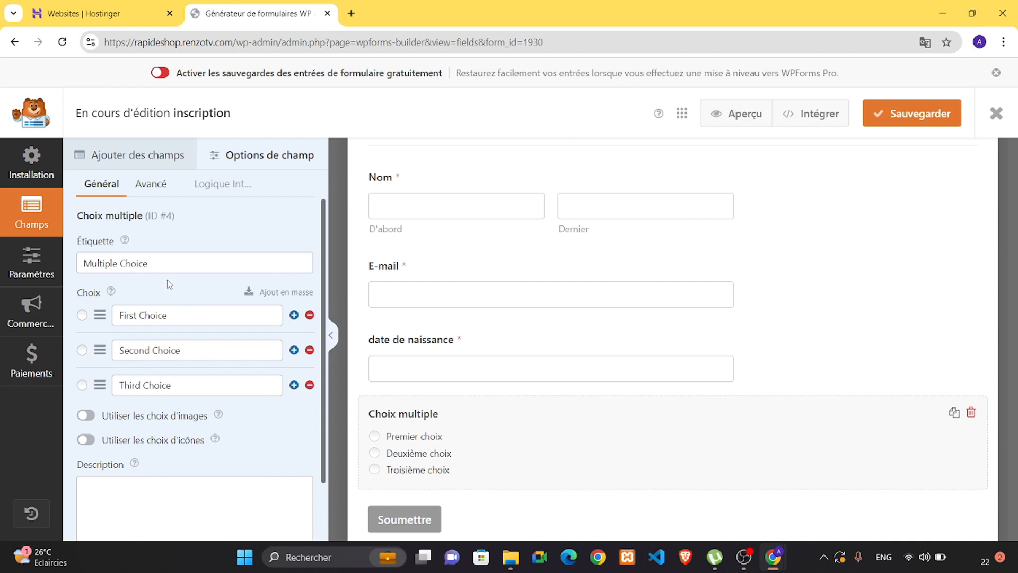
click(169, 264)
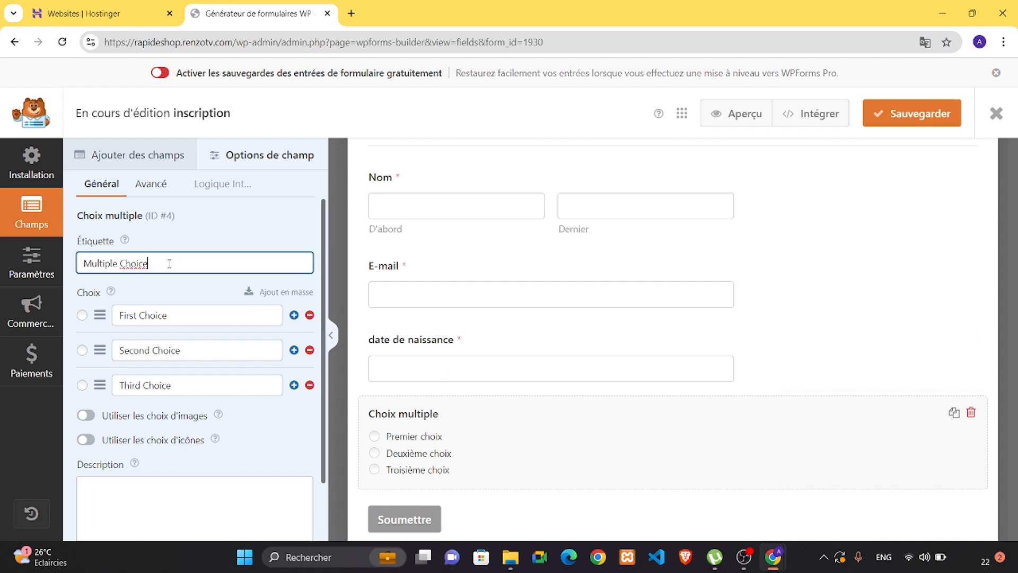
key(BackSpace)
key(BackSpace)
key(BackSpace)
key(BackSpace)
key(BackSpace)
key(BackSpace)
key(BackSpace)
key(BackSpace)
key(BackSpace)
key(BackSpace)
key(BackSpace)
key(BackSpace)
key(BackSpace)
key(BackSpace)
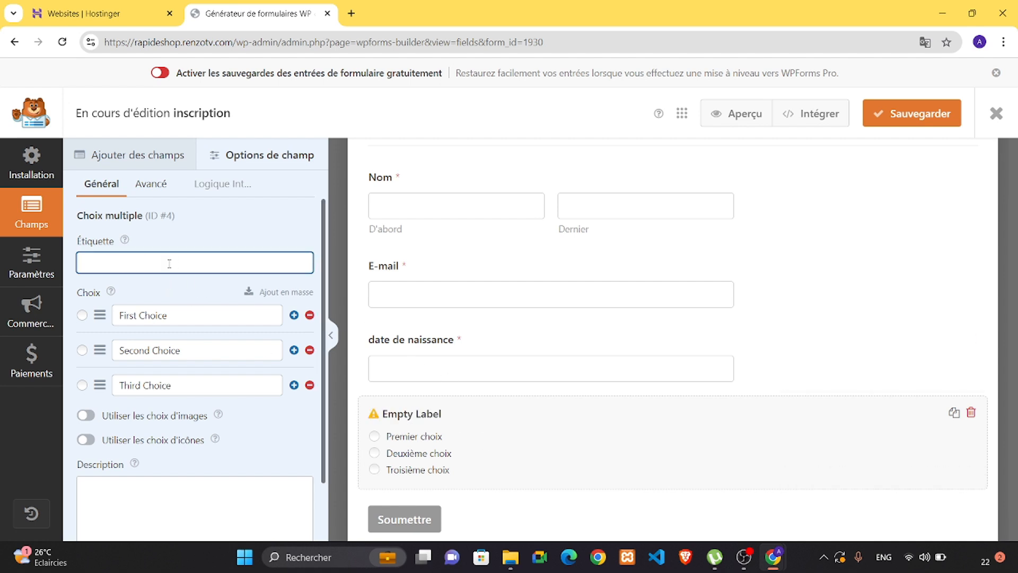
text(SEX)
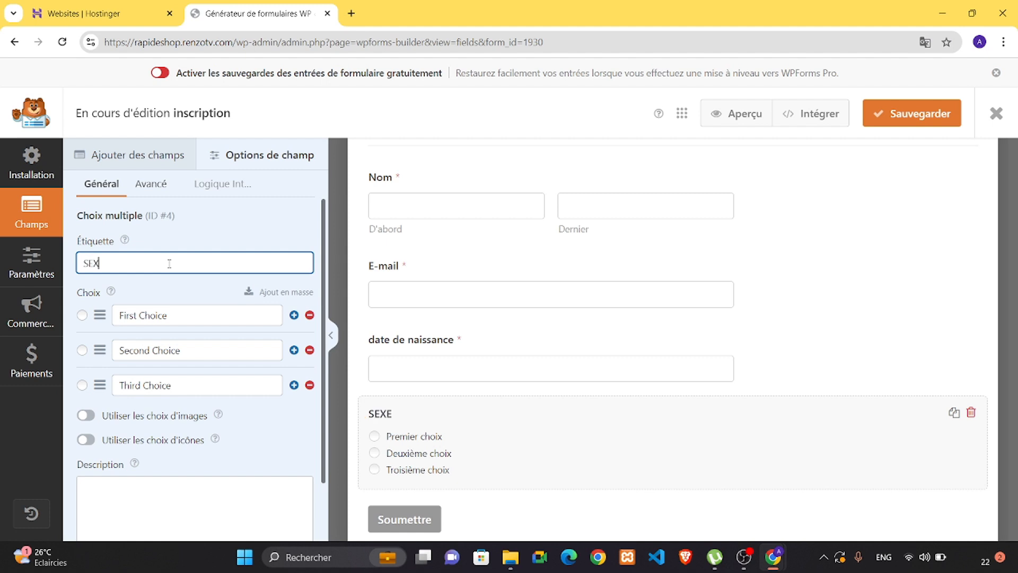
key(BackSpace)
key(BackSpace)
text(exe)
Rename the first option of the Sexe field to "masculin"
click(225, 318)
key(BackSpace)
key(BackSpace)
key(BackSpace)
key(BackSpace)
key(BackSpace)
key(BackSpace)
key(BackSpace)
key(BackSpace)
key(BackSpace)
key(BackSpace)
key(BackSpace)
key(BackSpace)
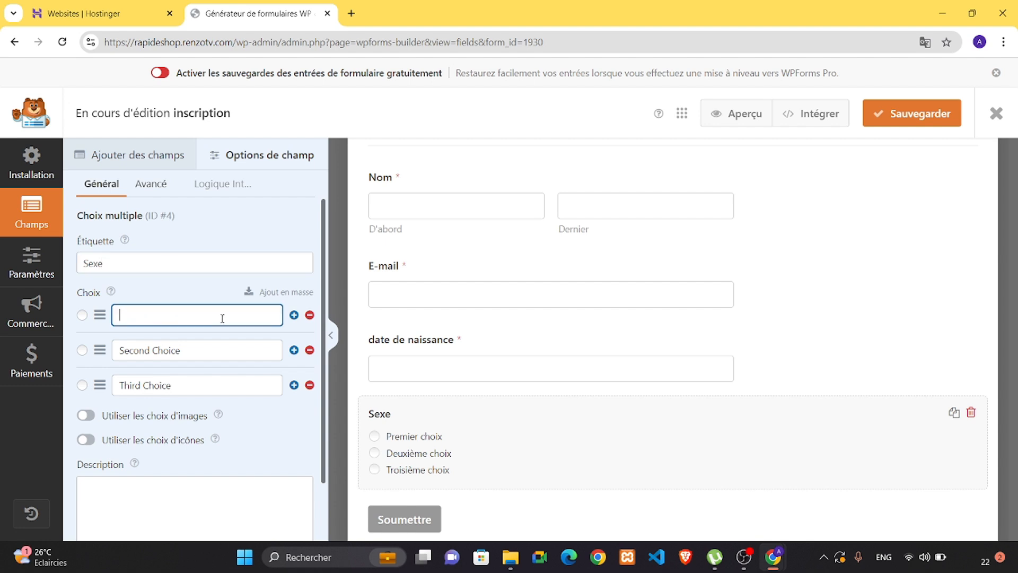
text(n)
key(BackSpace)
text(ma)
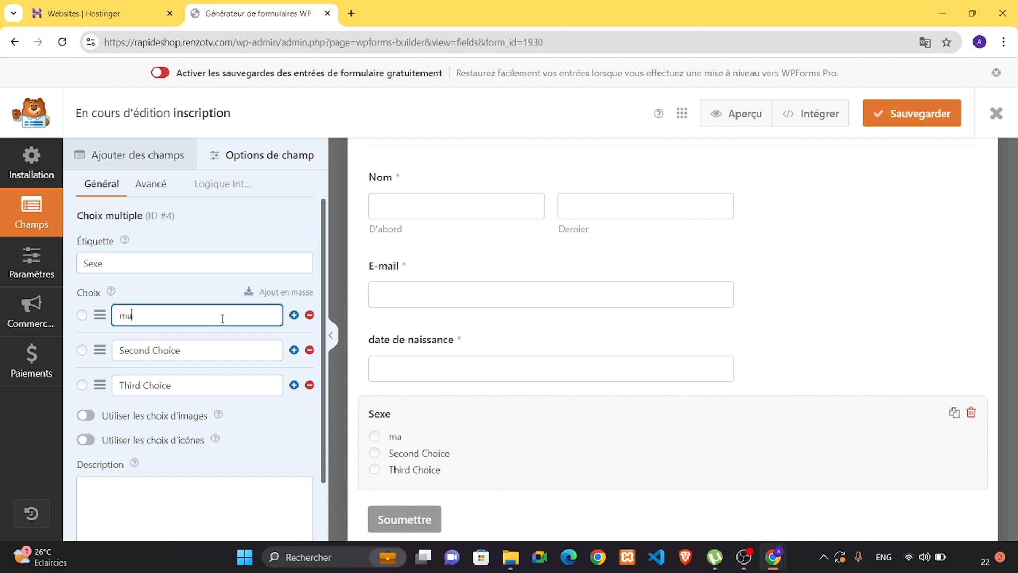
text(sculin)
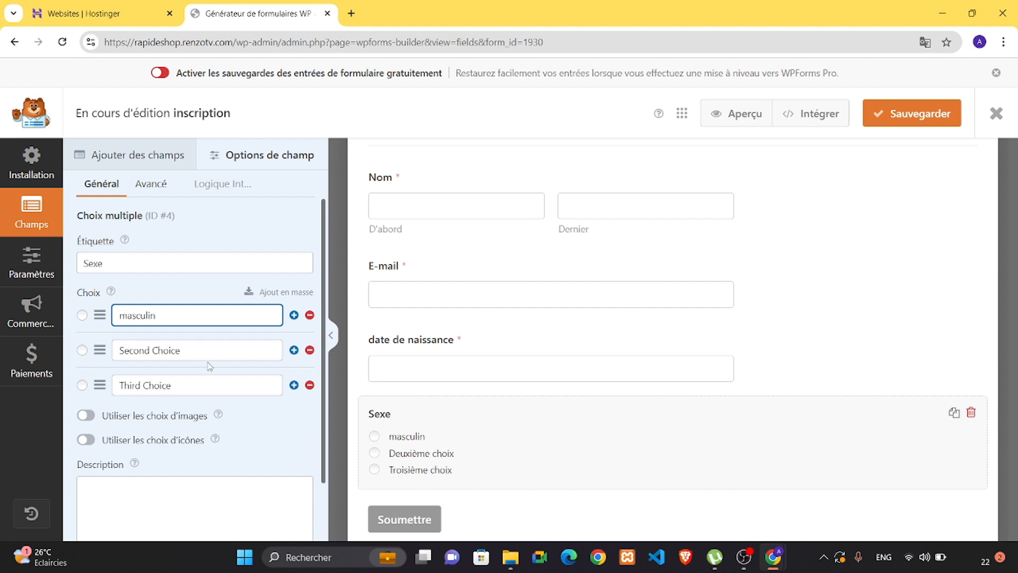
Rename the second option of the Sexe field to "feminin"
click(202, 342)
key(BackSpace)
key(BackSpace)
key(BackSpace)
key(BackSpace)
key(BackSpace)
key(BackSpace)
key(BackSpace)
key(BackSpace)
key(BackSpace)
key(BackSpace)
key(BackSpace)
key(BackSpace)
key(BackSpace)
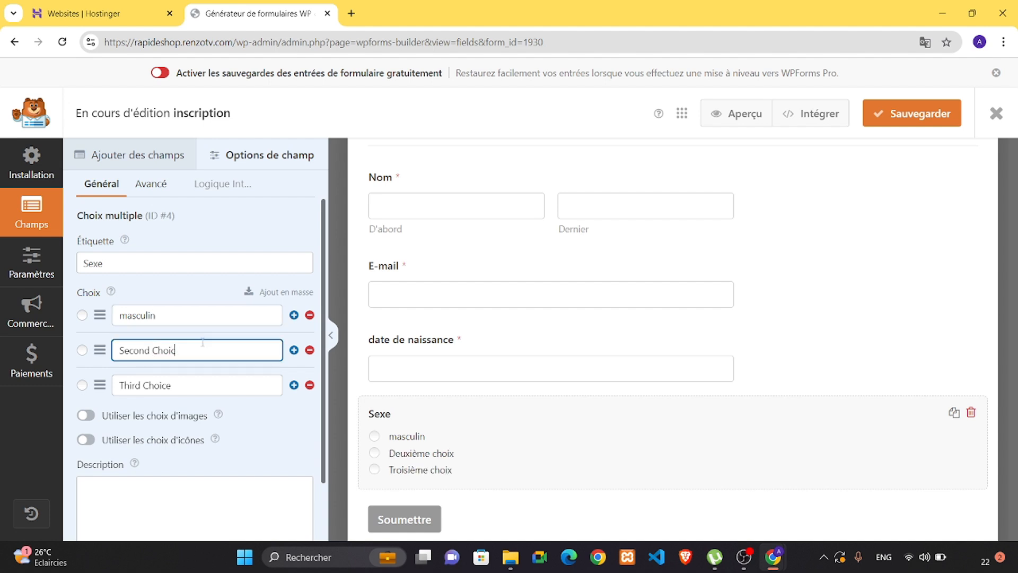
text(femi)
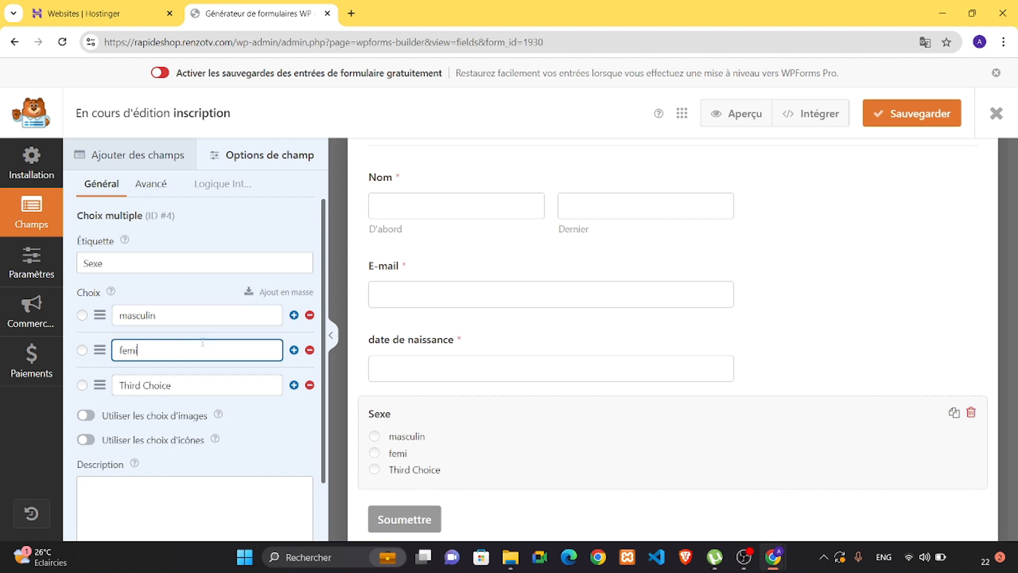
text(nin)
Rename the third option of the Sexe field to "autres"
click(198, 379)
key(BackSpace)
key(BackSpace)
key(BackSpace)
key(BackSpace)
key(BackSpace)
key(BackSpace)
key(BackSpace)
key(BackSpace)
key(BackSpace)
key(BackSpace)
key(BackSpace)
key(BackSpace)
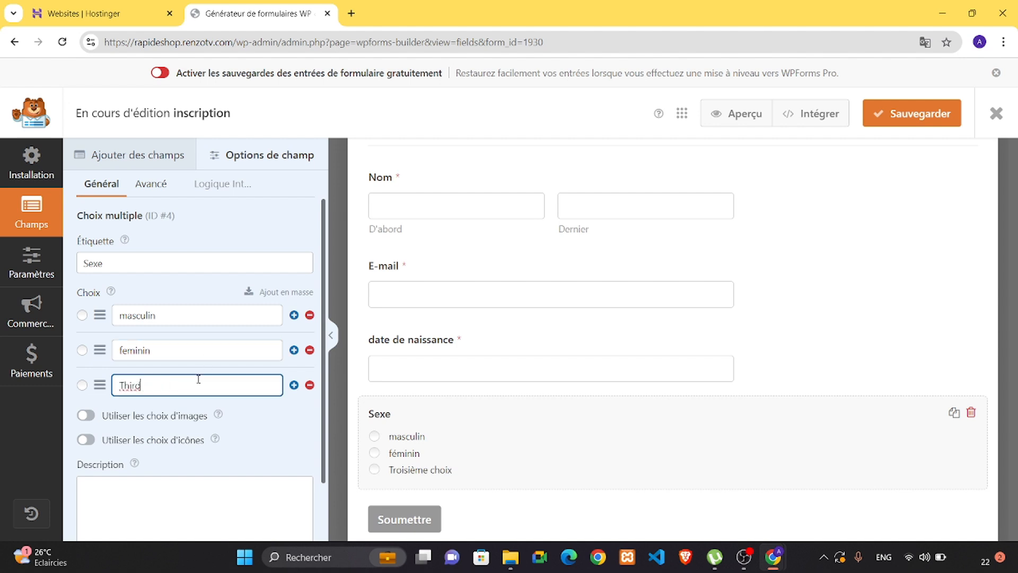
text(autres)
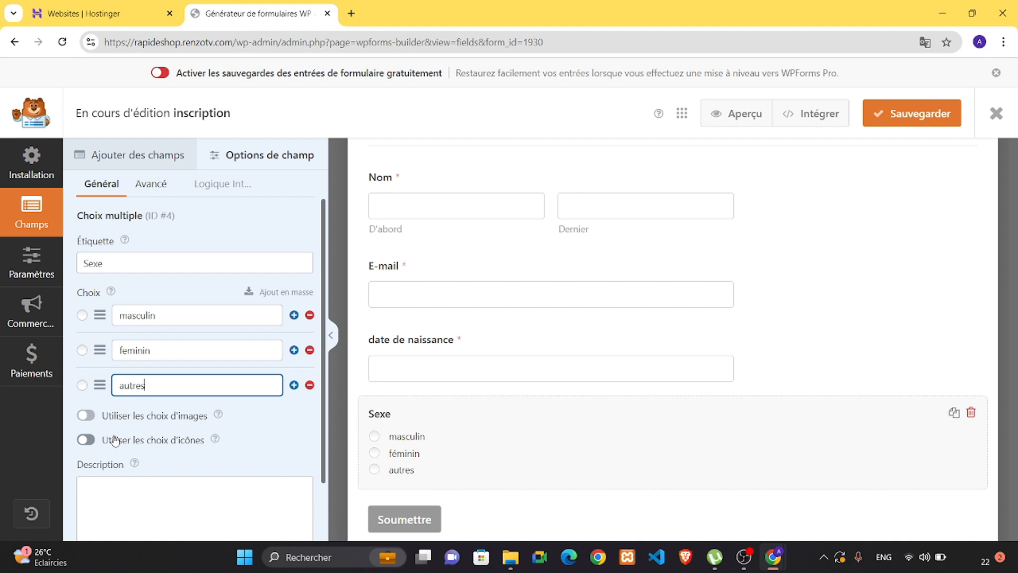
Make the Sexe field required and save the inscription form
scroll(114, 440, down, 1)
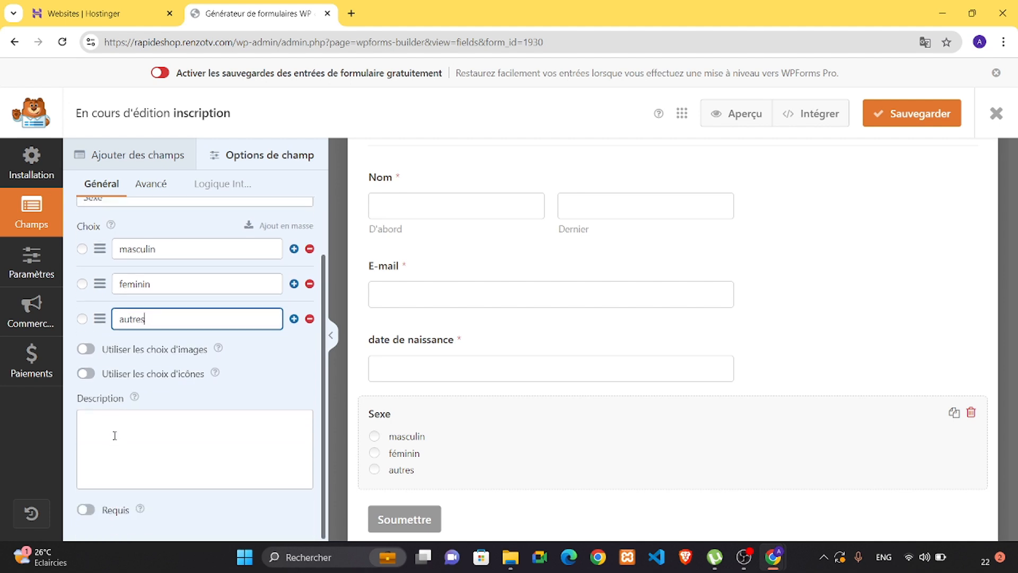
click(85, 509)
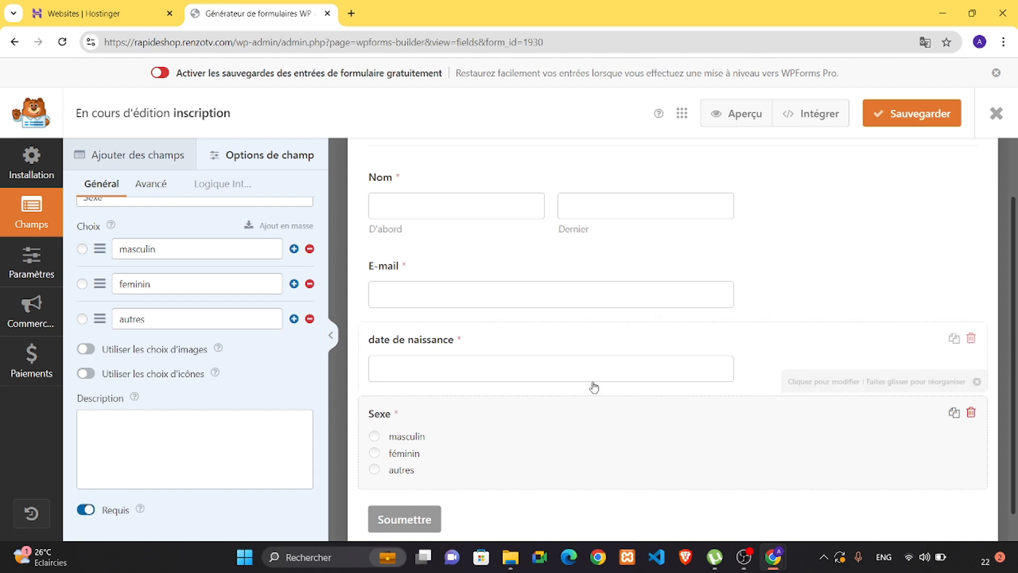
click(147, 161)
scroll(482, 221, up, 2)
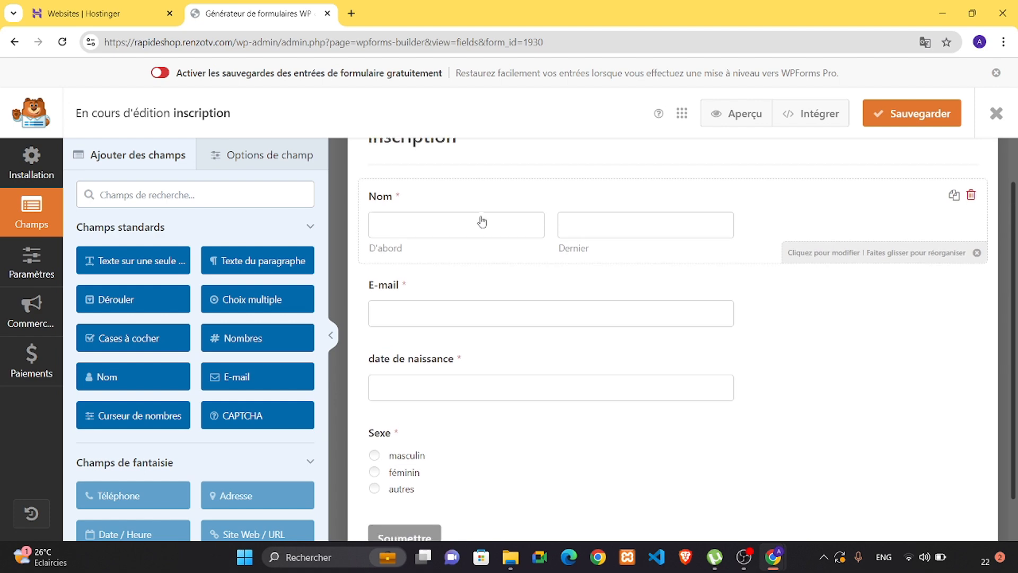
click(920, 113)
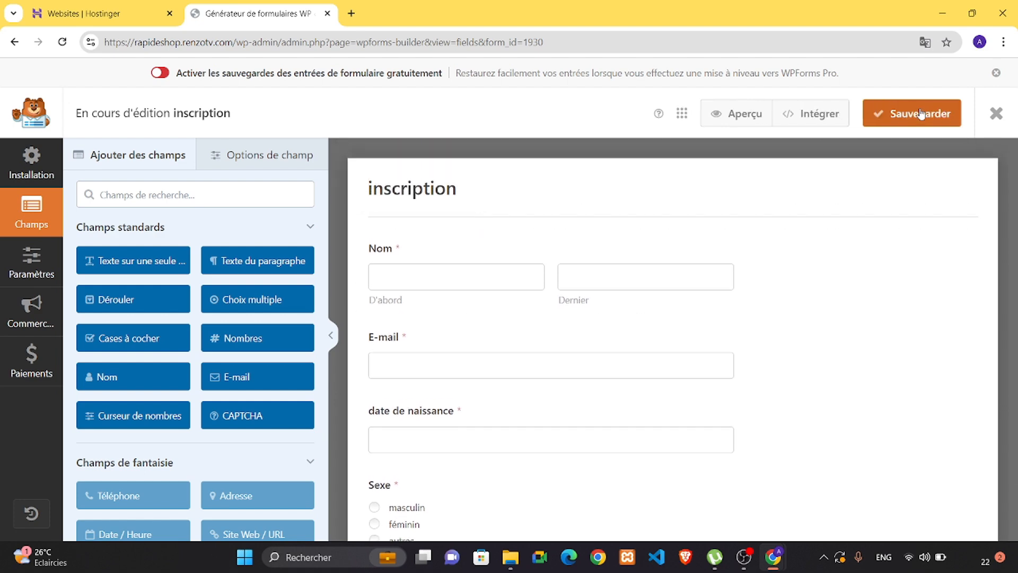